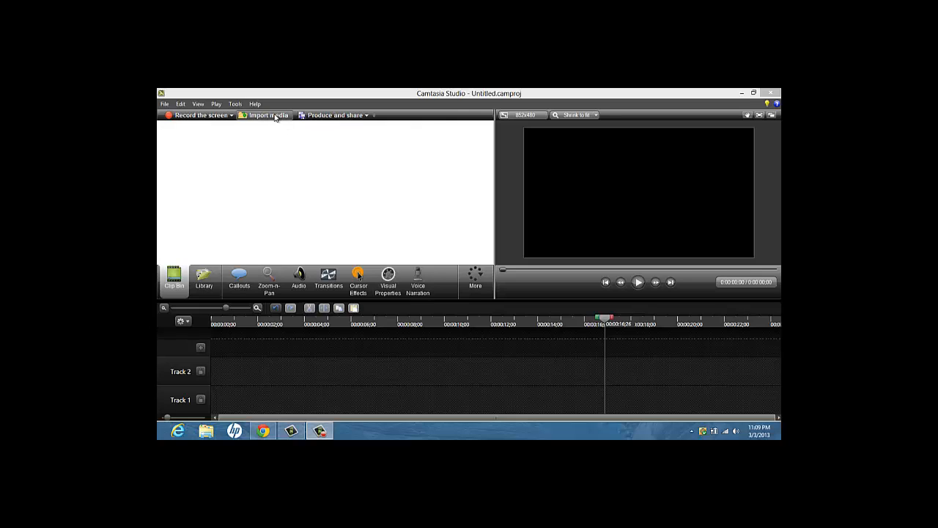
- Import the VIDEO0060 file from the Videos library into the project's media
{"action": "left_click", "coordinate": [163, 104]}
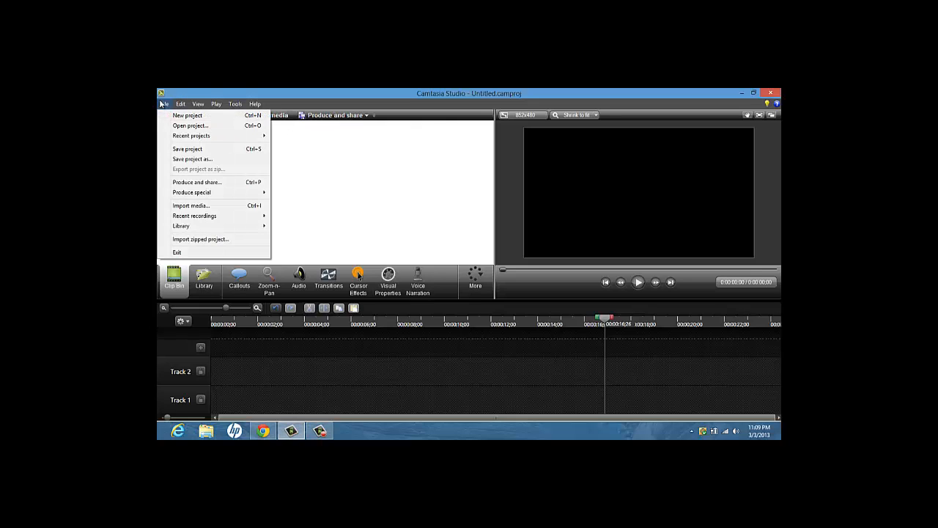
{"action": "left_click", "coordinate": [215, 208]}
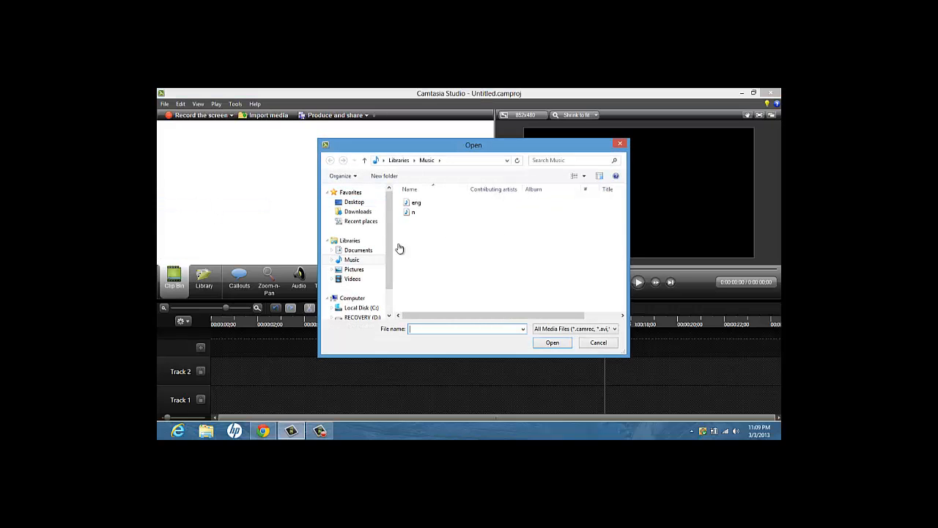
{"action": "left_click", "coordinate": [351, 279]}
{"action": "left_click", "coordinate": [532, 222]}
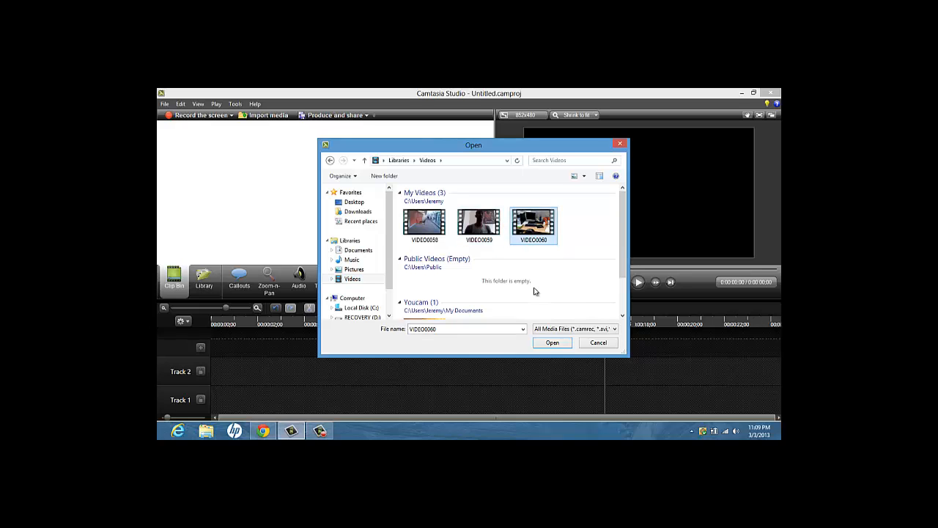
{"action": "left_click", "coordinate": [550, 342]}
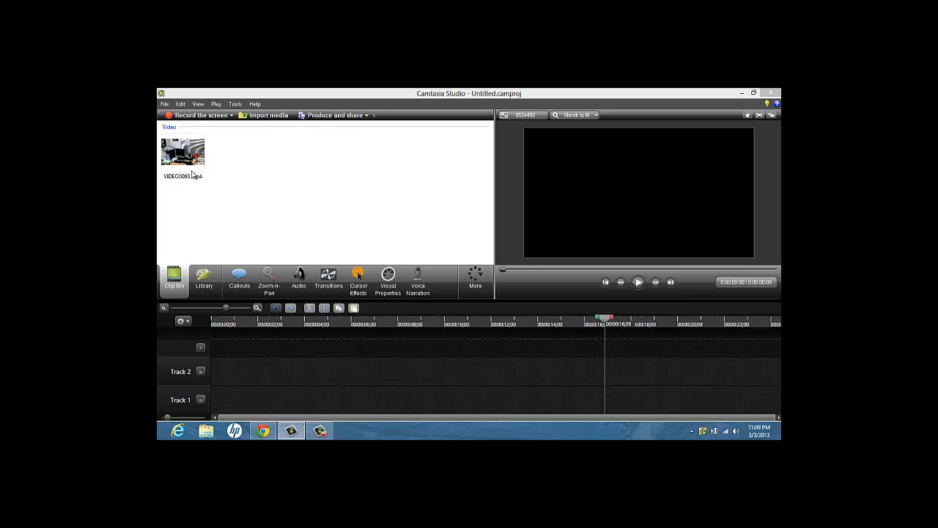
- Place VIDEO0060.mp4 at the start of Track 1 and preview it up to about 0:00:45;12
{"action": "left_click", "coordinate": [196, 155]}
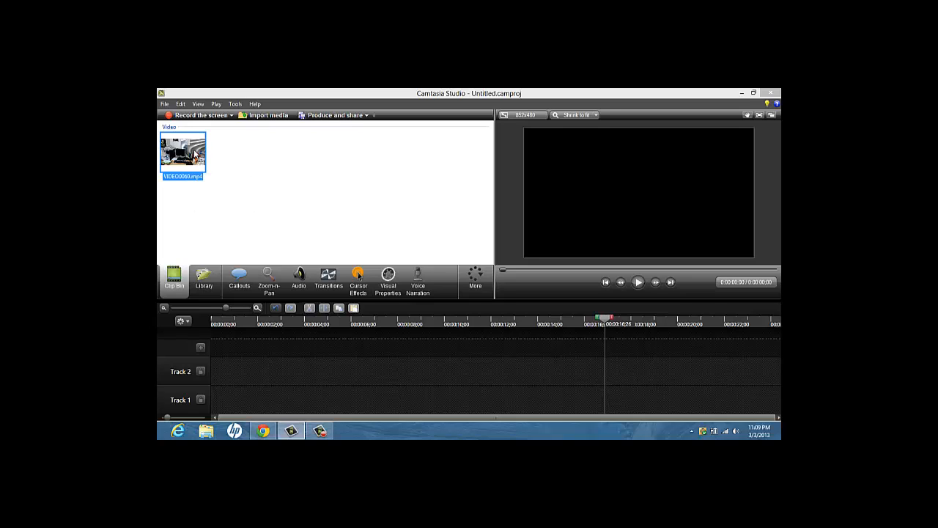
{"action": "left_click_drag", "start_coordinate": [190, 162], "coordinate": [230, 400]}
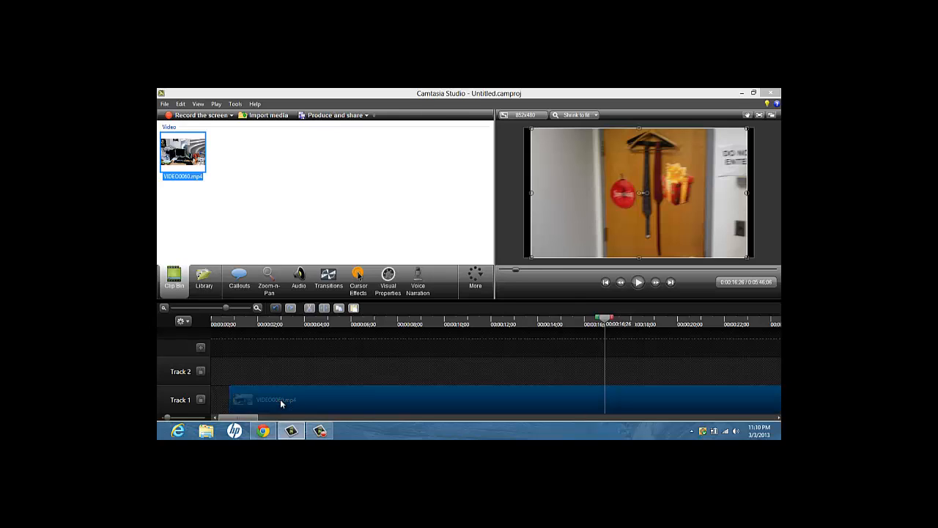
{"action": "left_click", "coordinate": [638, 282]}
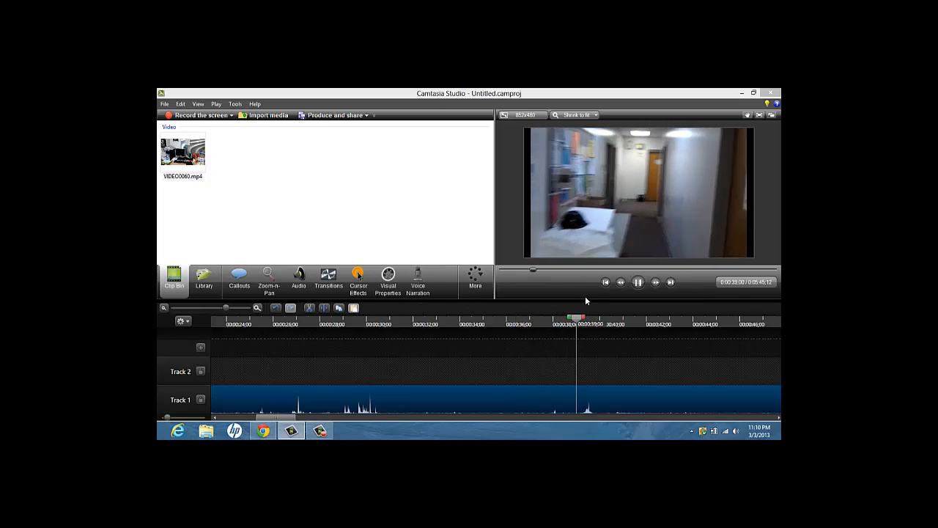
{"action": "left_click", "coordinate": [638, 283]}
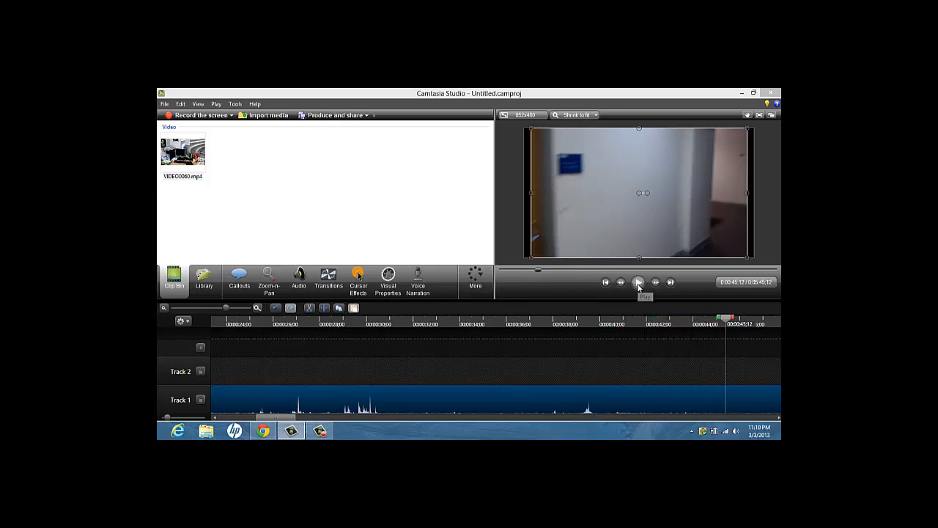
- Lower the Track 1 clip's audio volume by three increments
{"action": "left_click", "coordinate": [305, 285]}
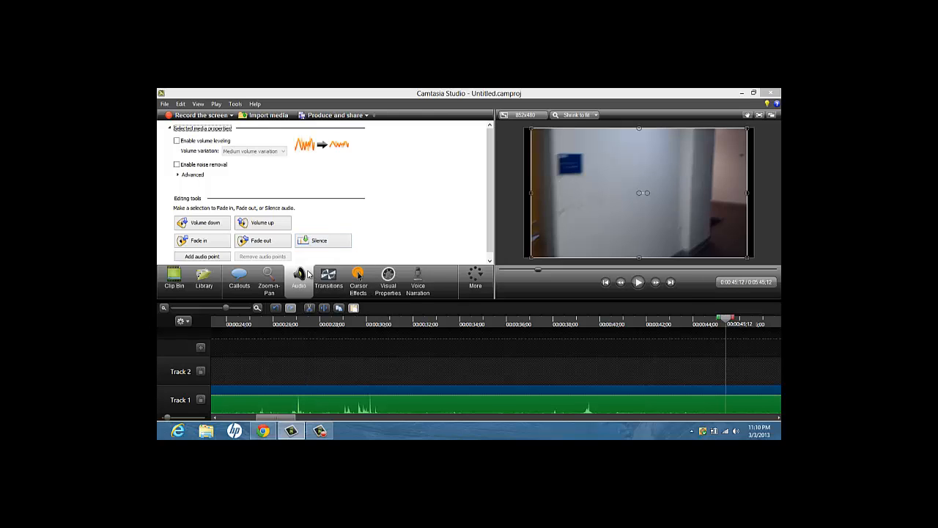
{"action": "left_click", "coordinate": [218, 231]}
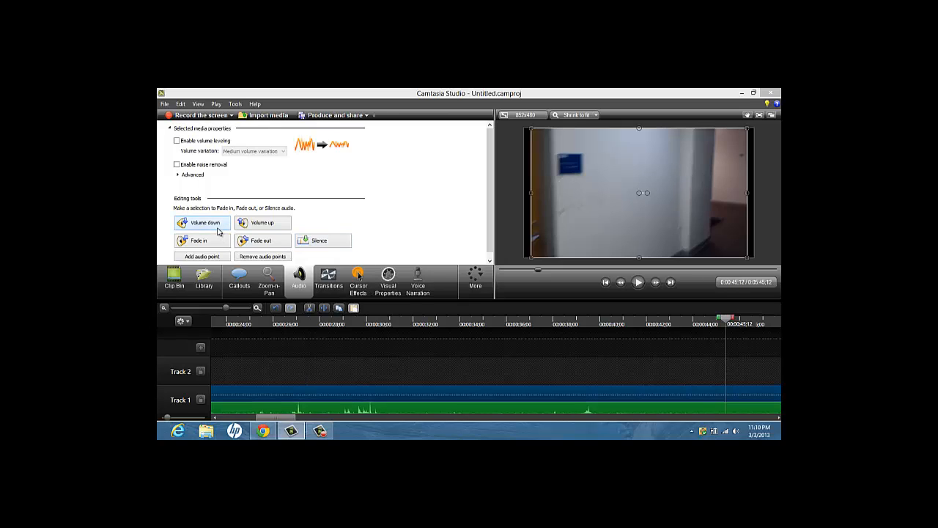
{"action": "left_click", "coordinate": [218, 232]}
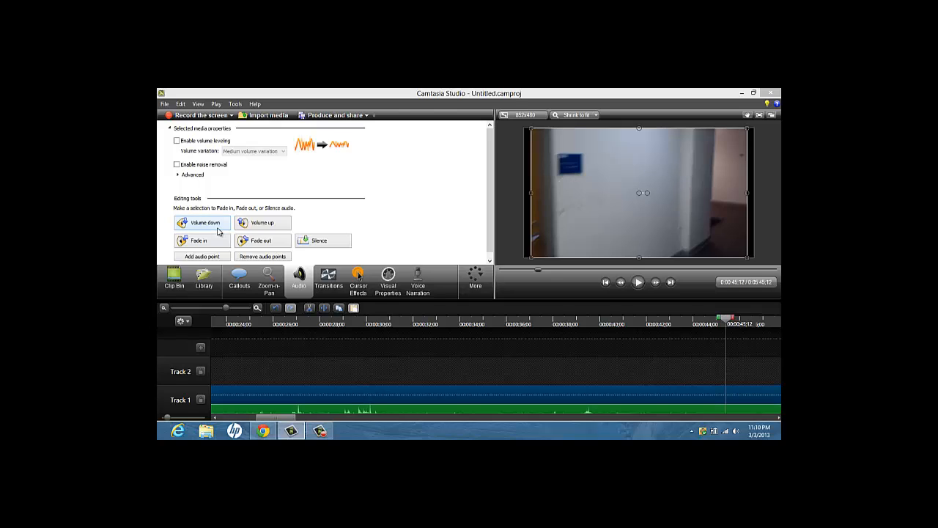
{"action": "left_click", "coordinate": [217, 232]}
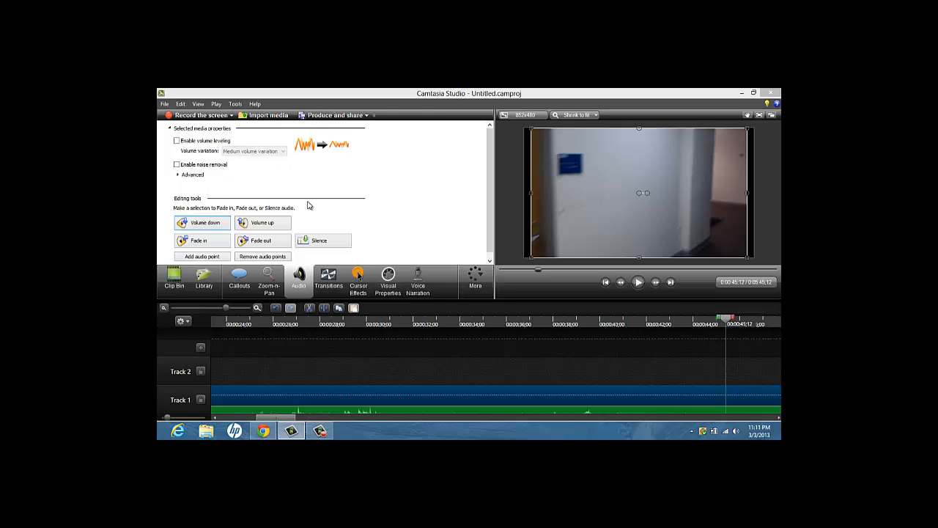
- Play the Track 1 clip up to 0:01:17;05, then silence its audio
{"action": "left_click", "coordinate": [638, 282]}
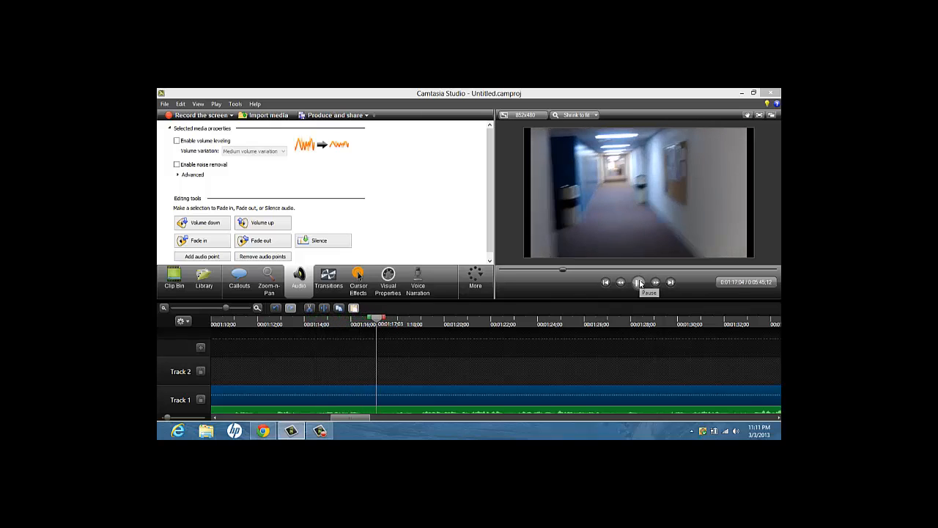
{"action": "left_click", "coordinate": [639, 283]}
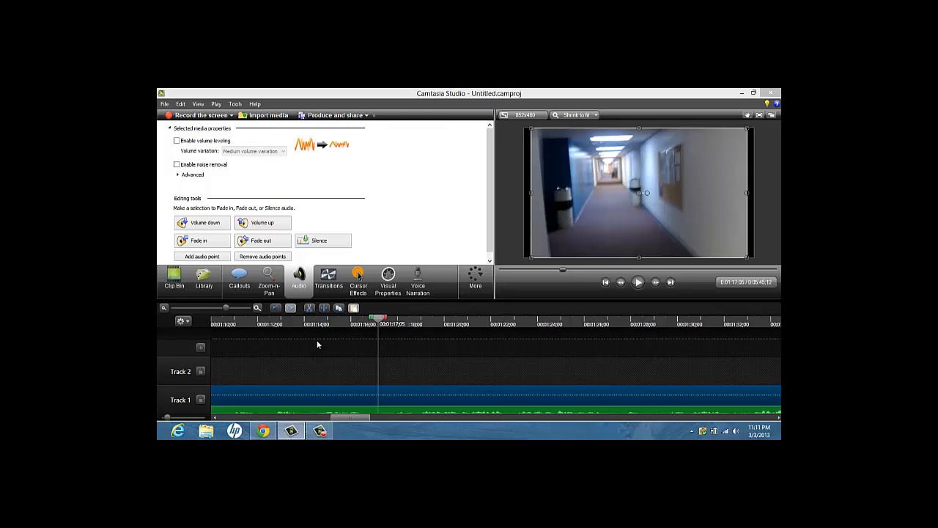
{"action": "left_click", "coordinate": [334, 246]}
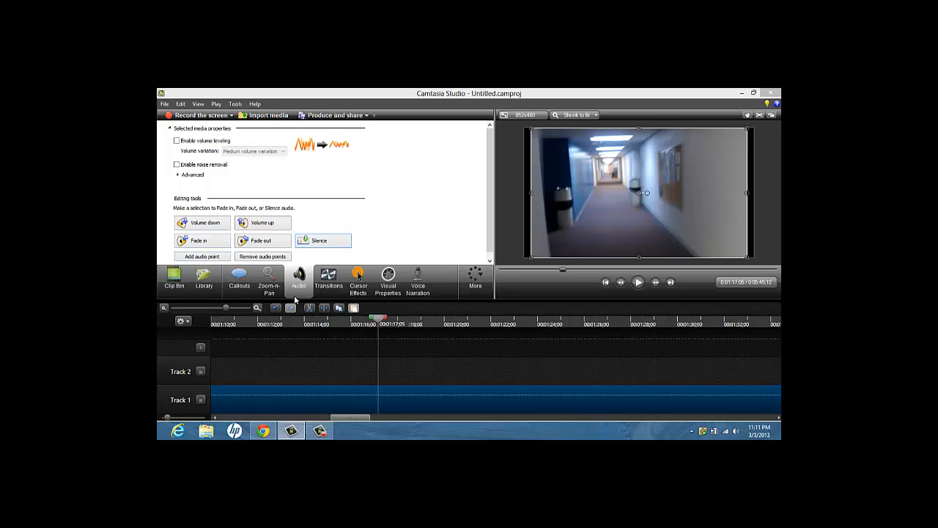
- Try to apply a Dissolve transition at the playhead within the unsplit Track 1 clip
{"action": "left_click", "coordinate": [319, 278]}
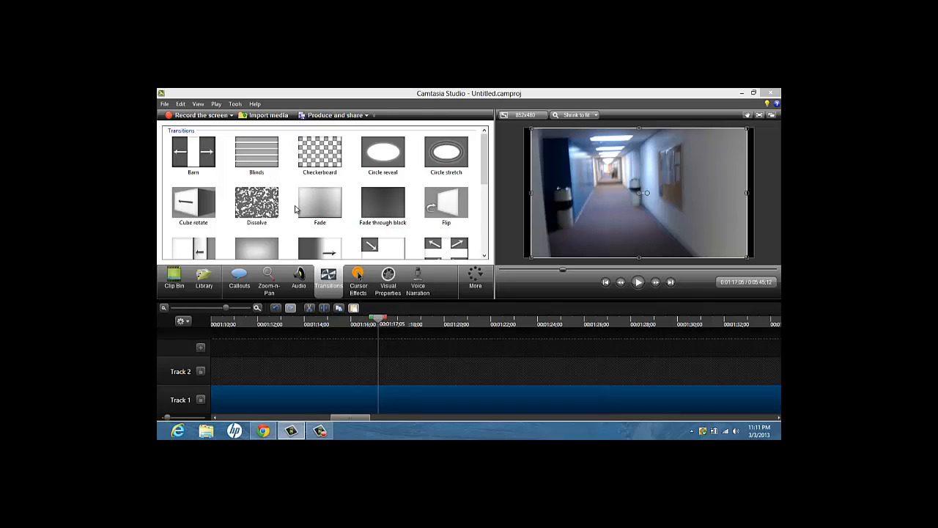
{"action": "left_click", "coordinate": [249, 208]}
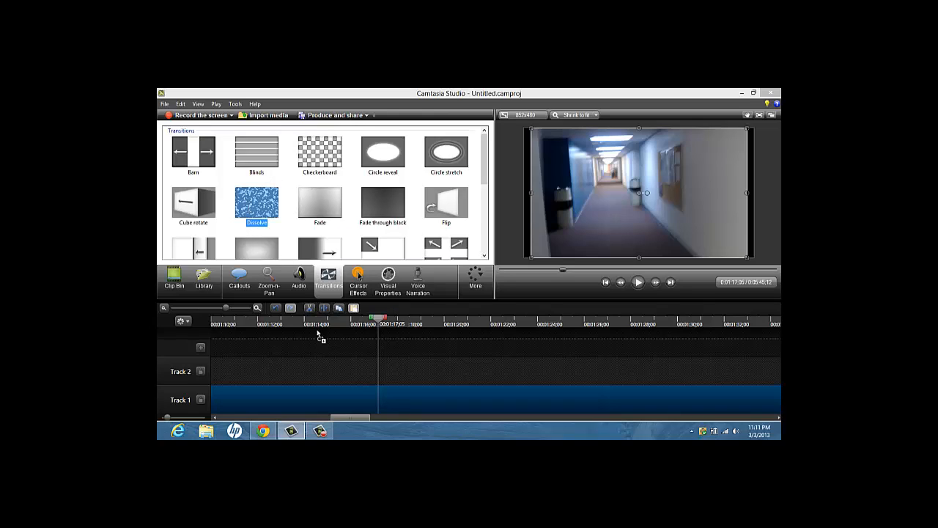
{"action": "left_click_drag", "start_coordinate": [318, 335], "coordinate": [374, 401]}
- Split the Track 1 clip at 0:01:17;05 and shift the second part to leave a gap of about 1.5 seconds
{"action": "left_click", "coordinate": [327, 308]}
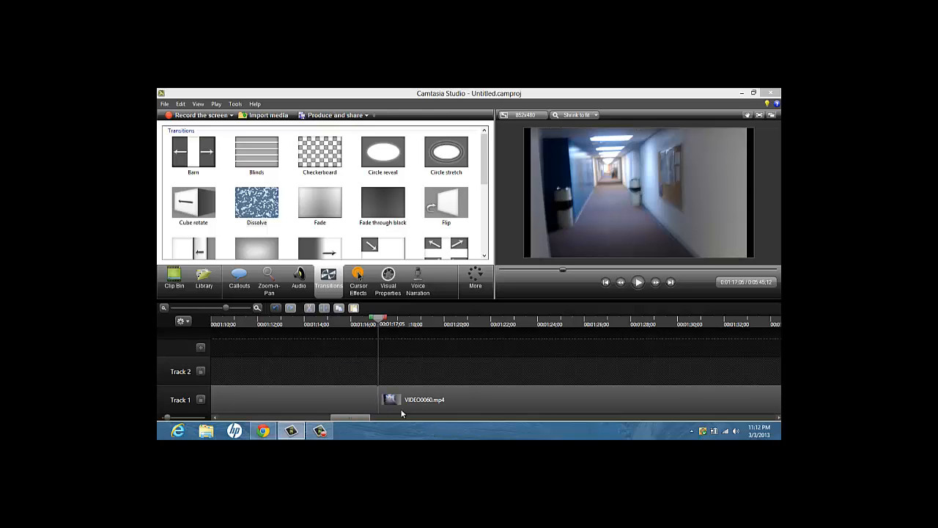
{"action": "left_click_drag", "start_coordinate": [400, 412], "coordinate": [436, 405]}
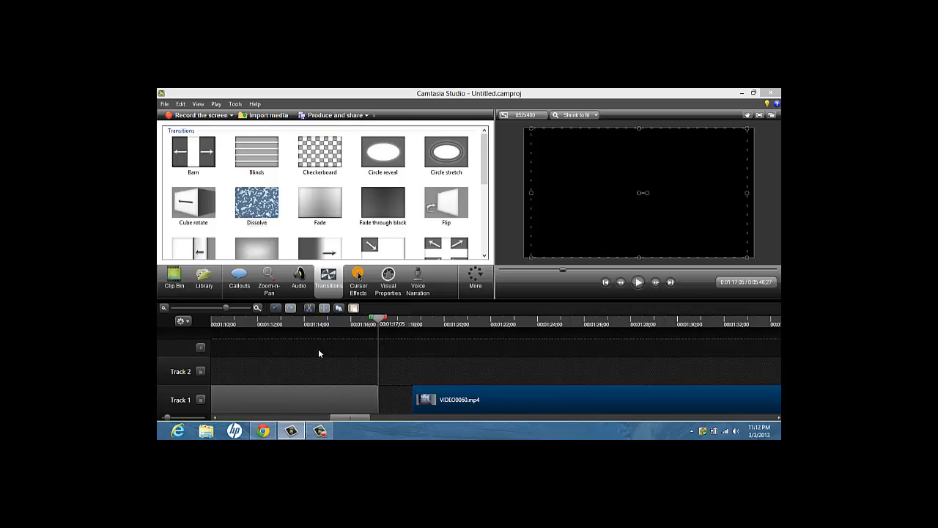
- Apply a Dissolve transition to the end of the first clip part and a Flip transition to the start of the second
{"action": "left_click", "coordinate": [281, 205]}
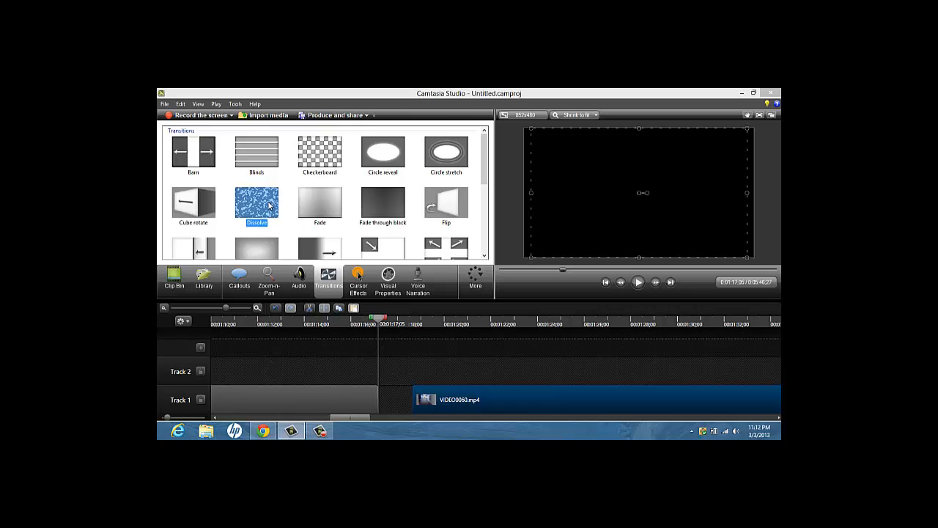
{"action": "left_click_drag", "start_coordinate": [269, 206], "coordinate": [378, 401]}
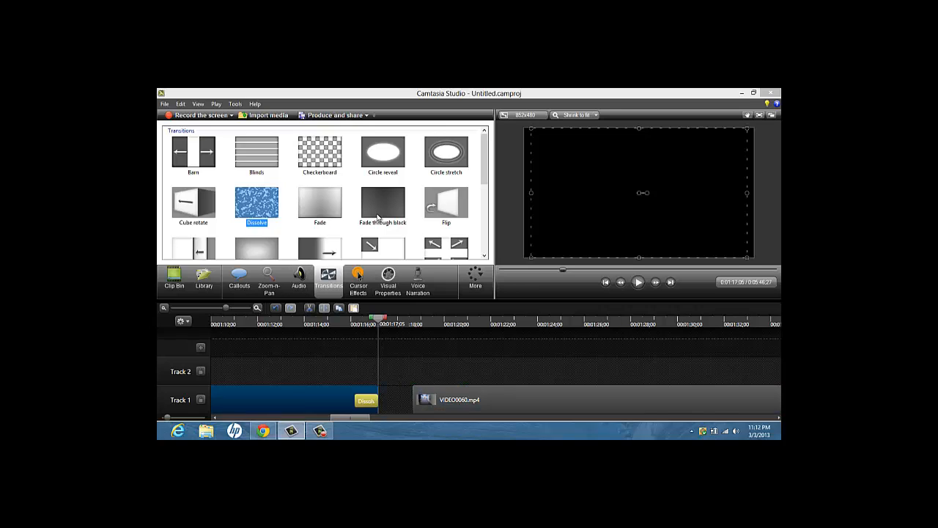
{"action": "left_click", "coordinate": [455, 199]}
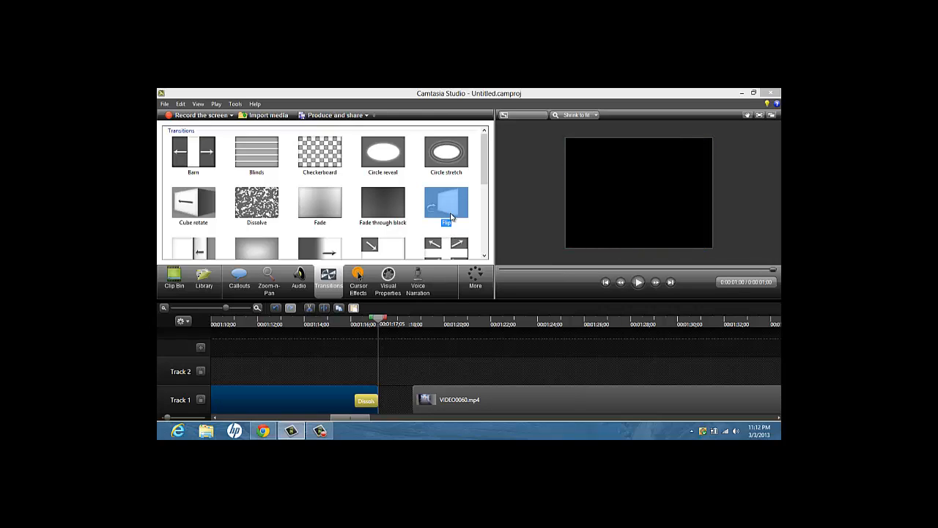
{"action": "left_click_drag", "start_coordinate": [448, 225], "coordinate": [422, 404]}
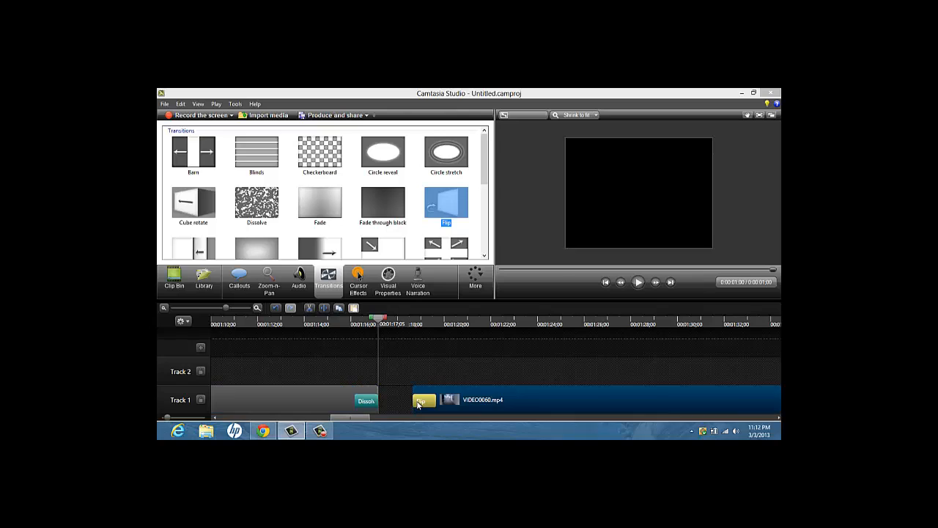
- Preview both transitions by playing the timeline from about 0:01:16;05 to 0:01:22;22
{"action": "left_click_drag", "start_coordinate": [378, 322], "coordinate": [359, 322]}
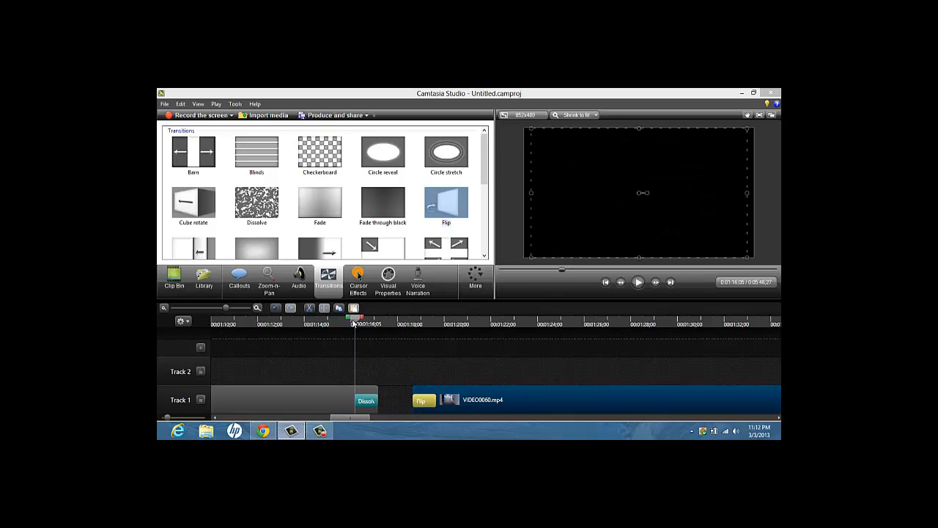
{"action": "left_click", "coordinate": [636, 281]}
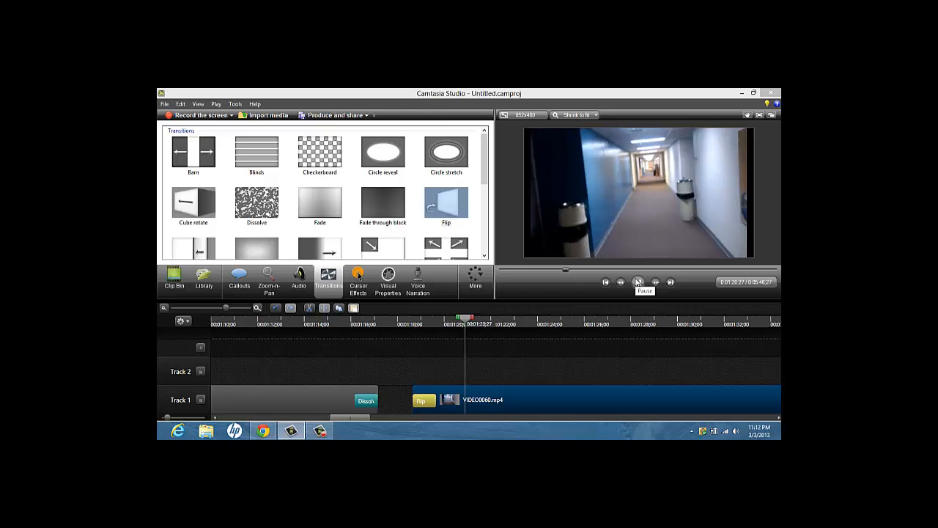
{"action": "left_click", "coordinate": [639, 282]}
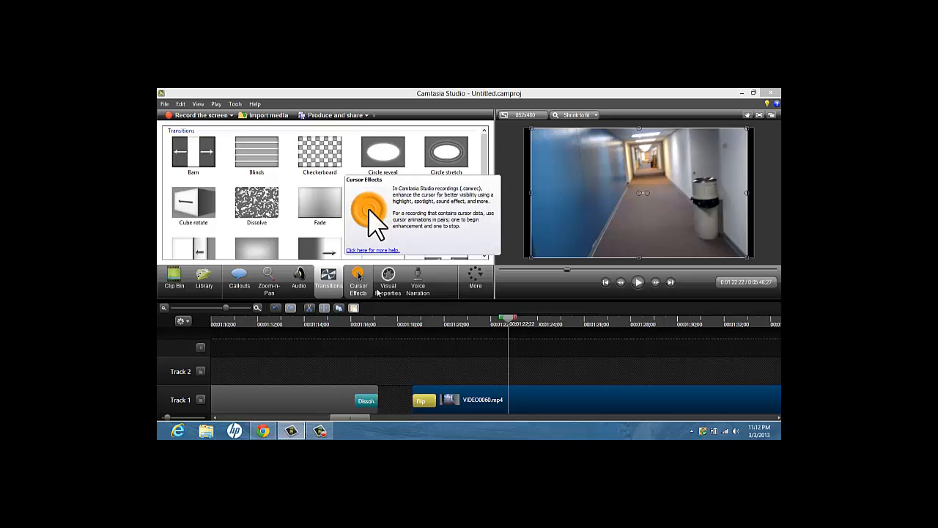
- Add a blue pointy arrow callout on Track 2 near 0:01:22;22
{"action": "left_click", "coordinate": [387, 284]}
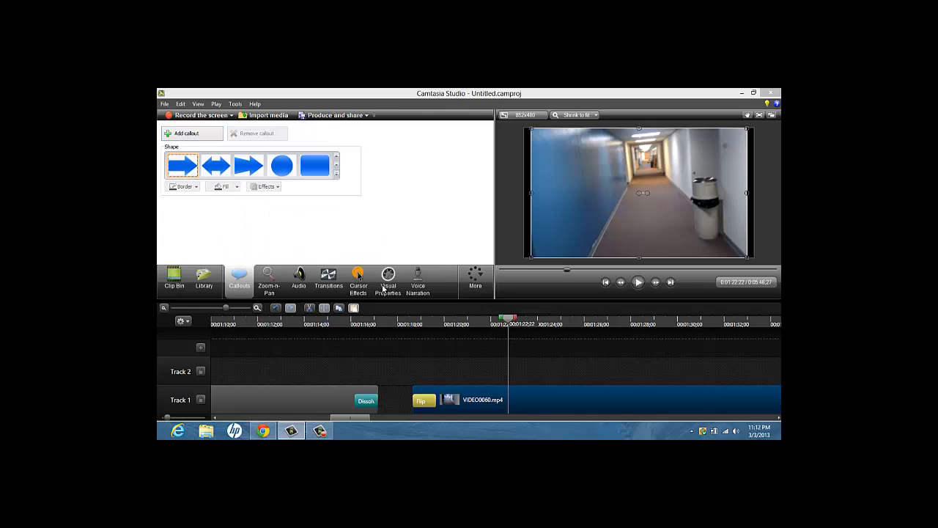
{"action": "left_click", "coordinate": [183, 170]}
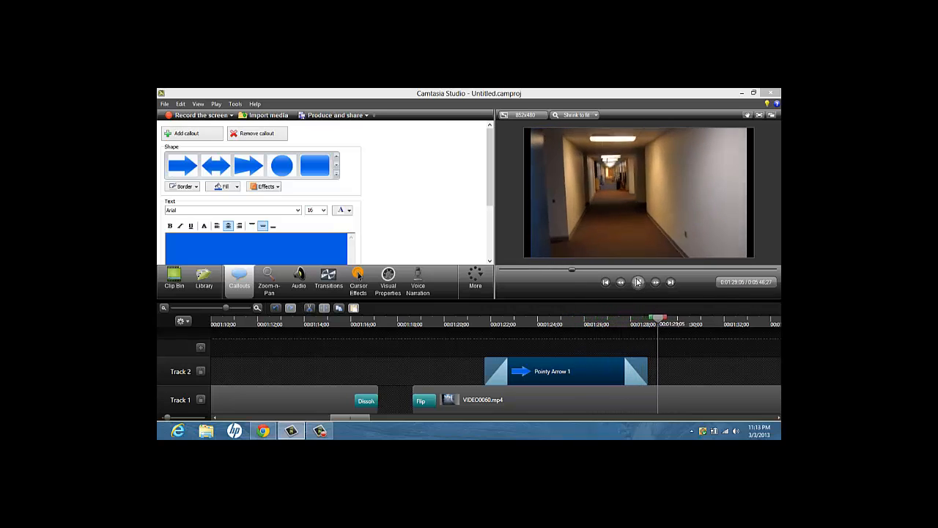
- Examine the cursor effects and visual properties options for the second clip part on Track 1
{"action": "left_click", "coordinate": [352, 297]}
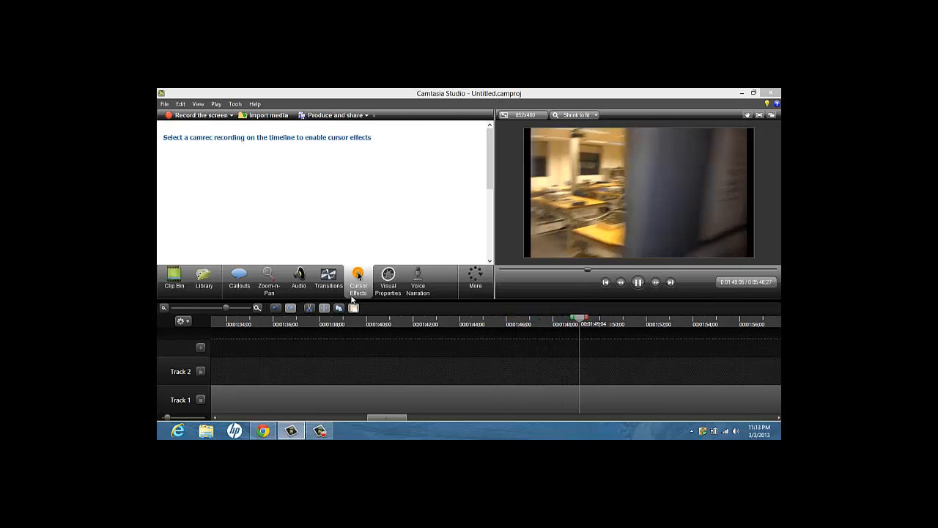
{"action": "left_click", "coordinate": [304, 401]}
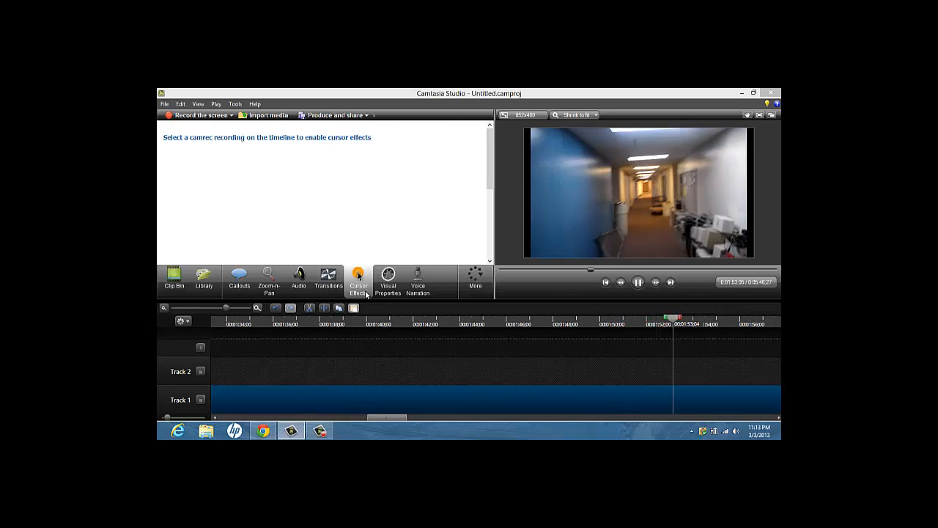
{"action": "left_click", "coordinate": [400, 290]}
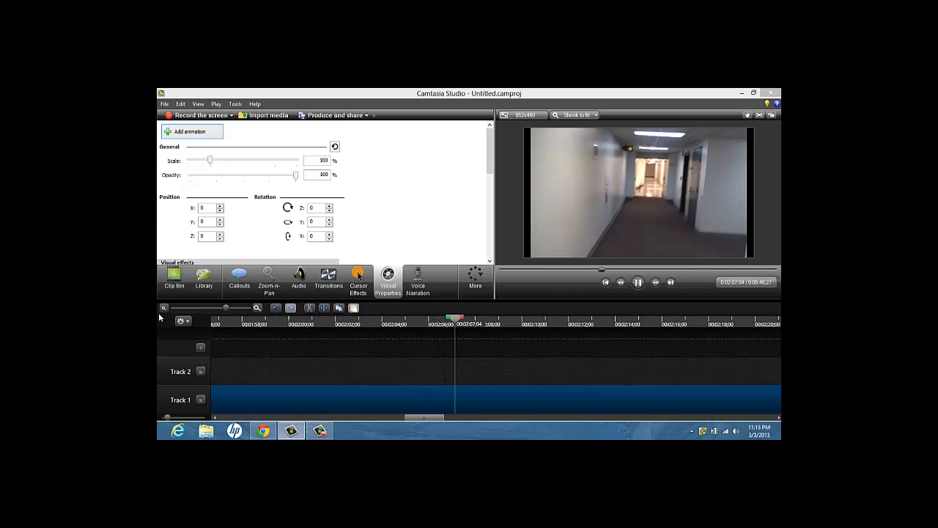
- Pause at 0:02:22;18 and add a Zoom-n-Pan animation that zooms in on the lower-right area of the frame
{"action": "left_click", "coordinate": [269, 287]}
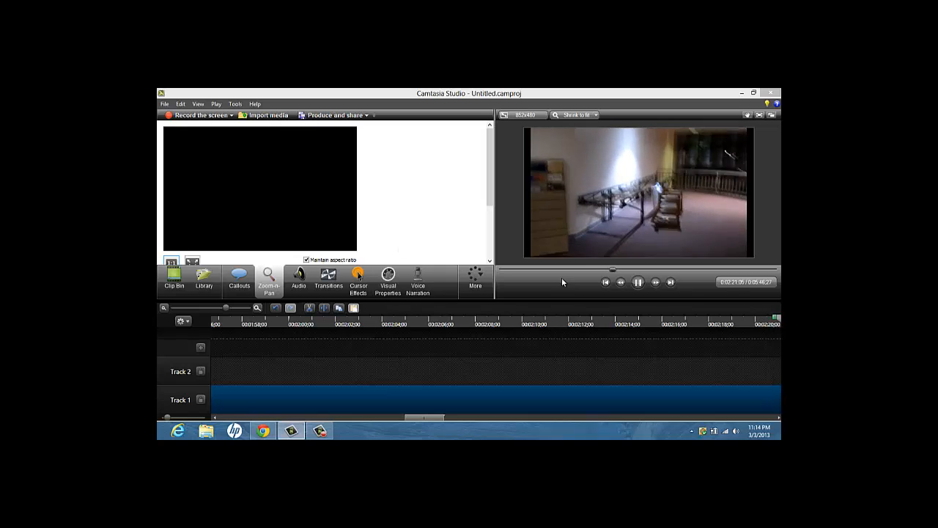
{"action": "left_click", "coordinate": [636, 286]}
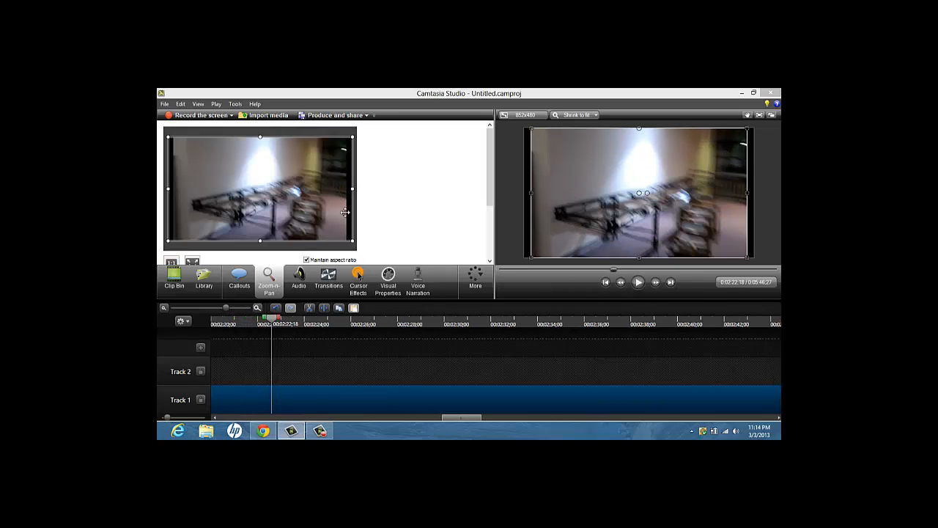
{"action": "left_click_drag", "start_coordinate": [351, 240], "coordinate": [310, 215]}
{"action": "left_click_drag", "start_coordinate": [265, 185], "coordinate": [307, 203]}
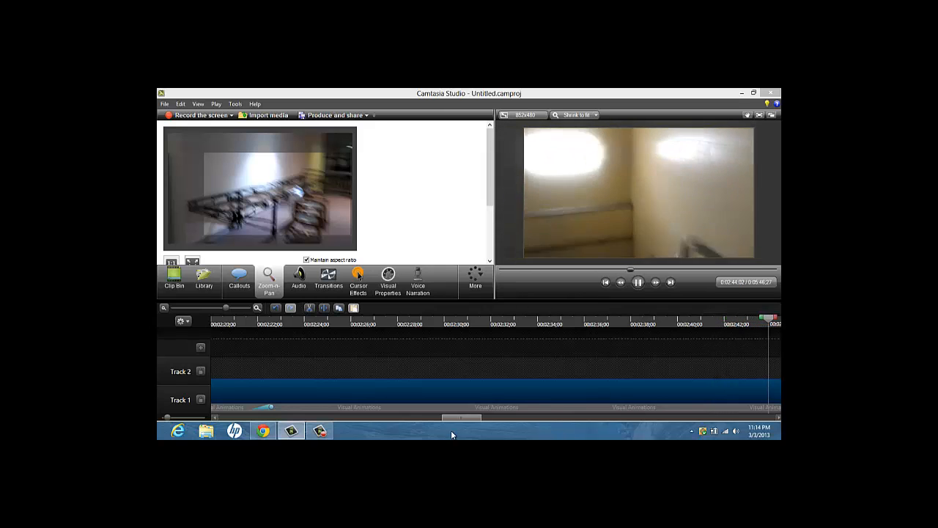
{"action": "left_click", "coordinate": [320, 431]}
{"action": "left_click", "coordinate": [321, 431]}
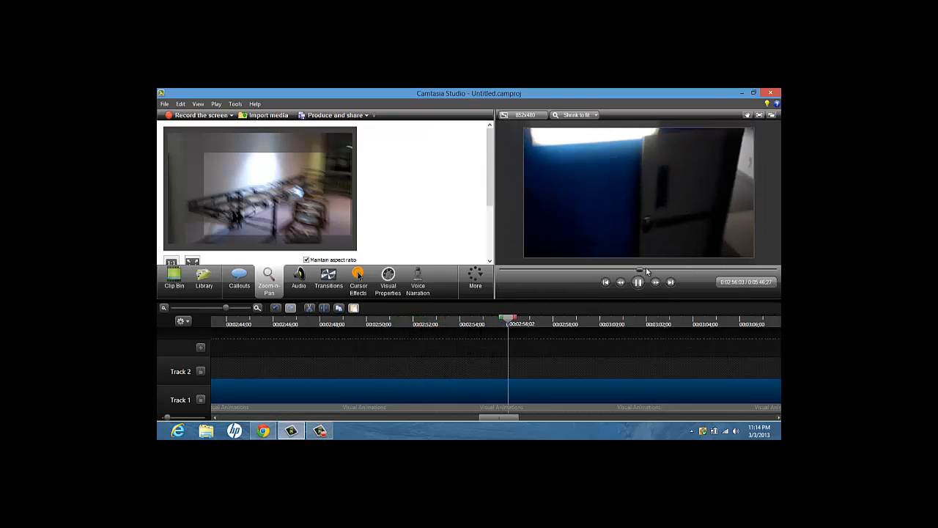
- Pause playback in the later part of the video and split the Track 1 clip at 0:05:02;01
{"action": "left_click_drag", "start_coordinate": [646, 268], "coordinate": [712, 270]}
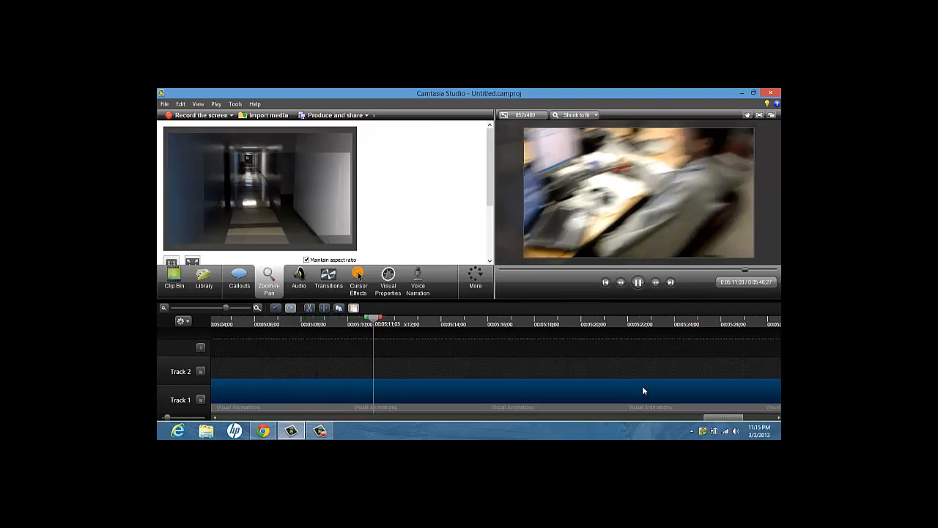
{"action": "left_click", "coordinate": [638, 282]}
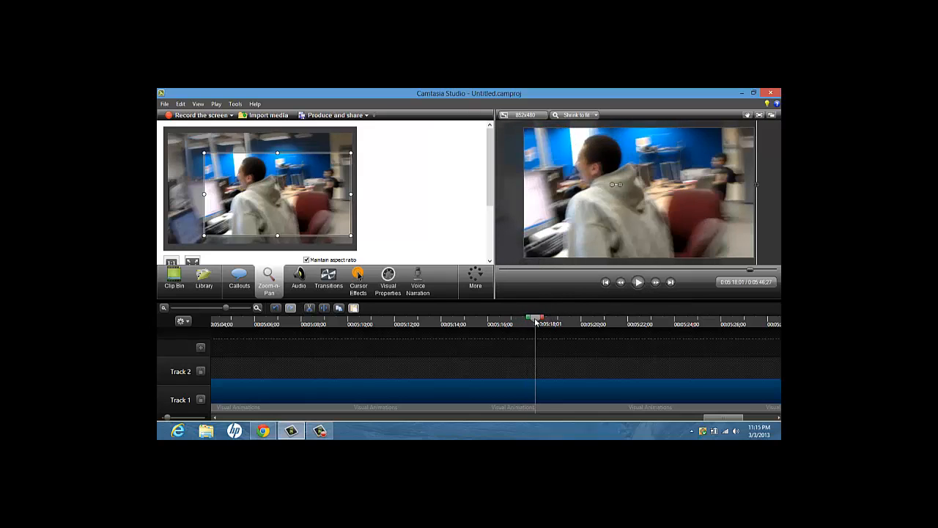
{"action": "left_click_drag", "start_coordinate": [536, 323], "coordinate": [331, 324]}
{"action": "mouse_move", "coordinate": [268, 324]}
{"action": "left_mouse_down"}
{"action": "mouse_move", "coordinate": [236, 324]}
{"action": "mouse_move", "coordinate": [266, 320]}
{"action": "left_mouse_up"}
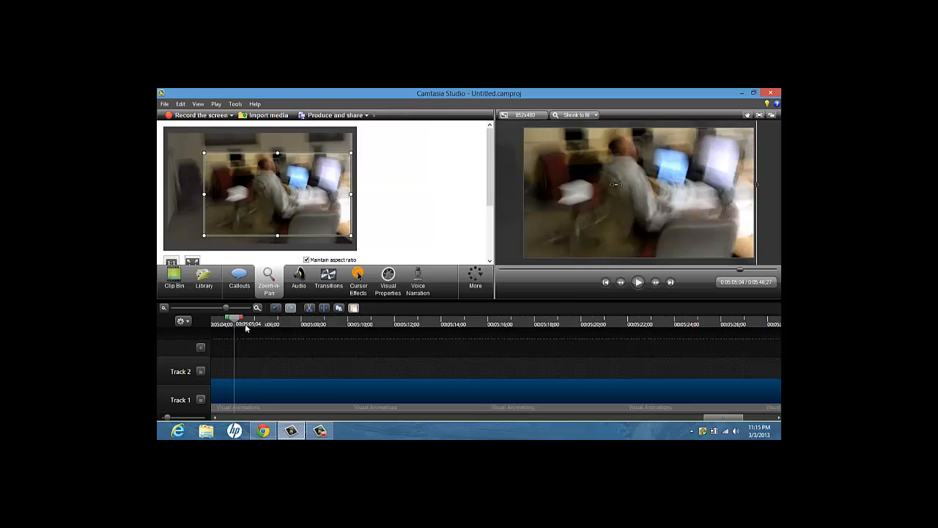
{"action": "left_click_drag", "start_coordinate": [205, 321], "coordinate": [199, 321]}
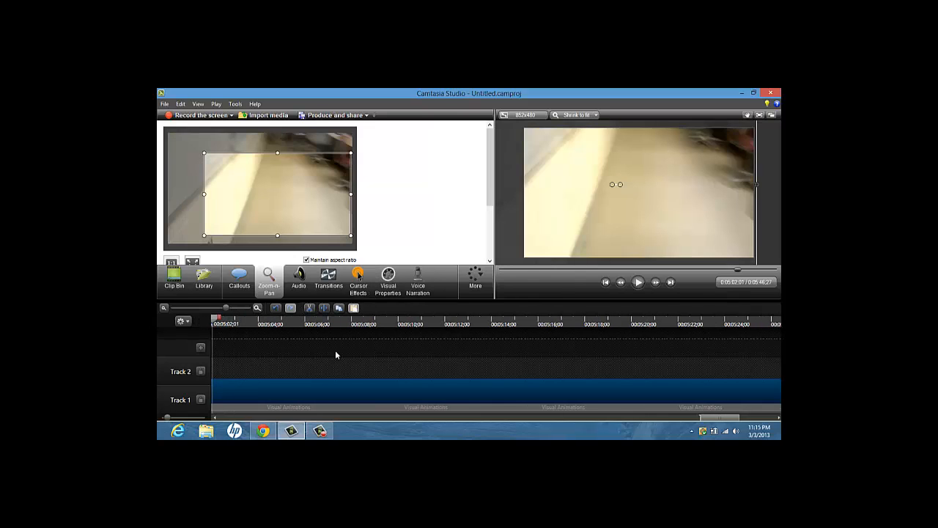
{"action": "left_click", "coordinate": [325, 313]}
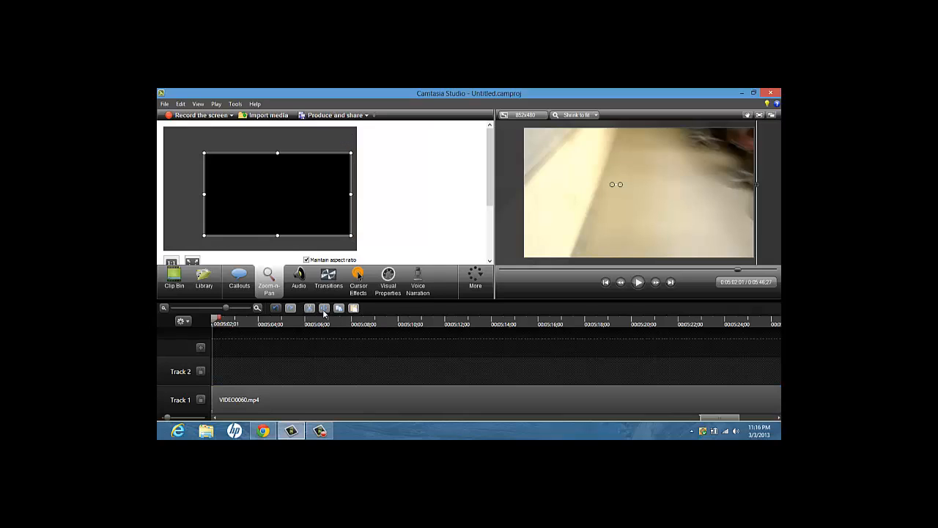
- Split the Track 1 clip at 0:05:32;21 and cut out the section between 0:05:02;01 and 0:05:32;21
{"action": "left_click", "coordinate": [424, 400]}
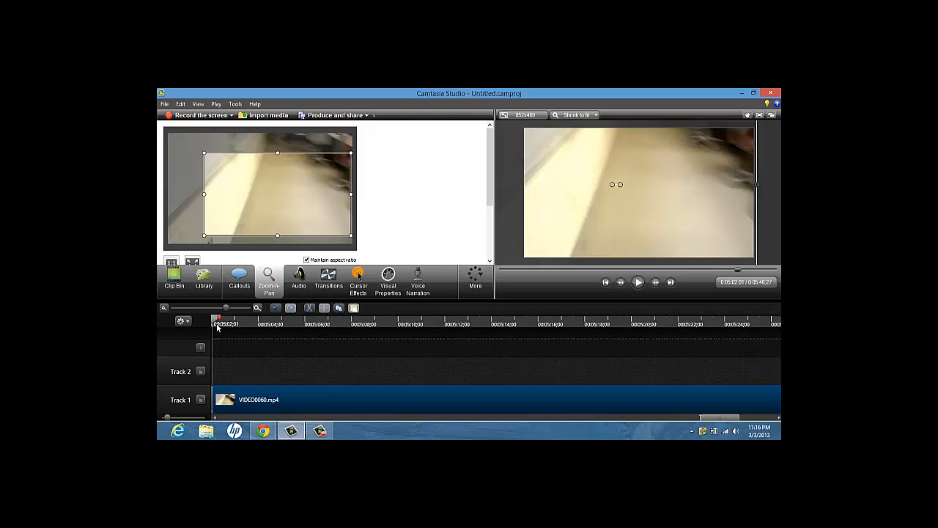
{"action": "left_click_drag", "start_coordinate": [217, 321], "coordinate": [776, 321]}
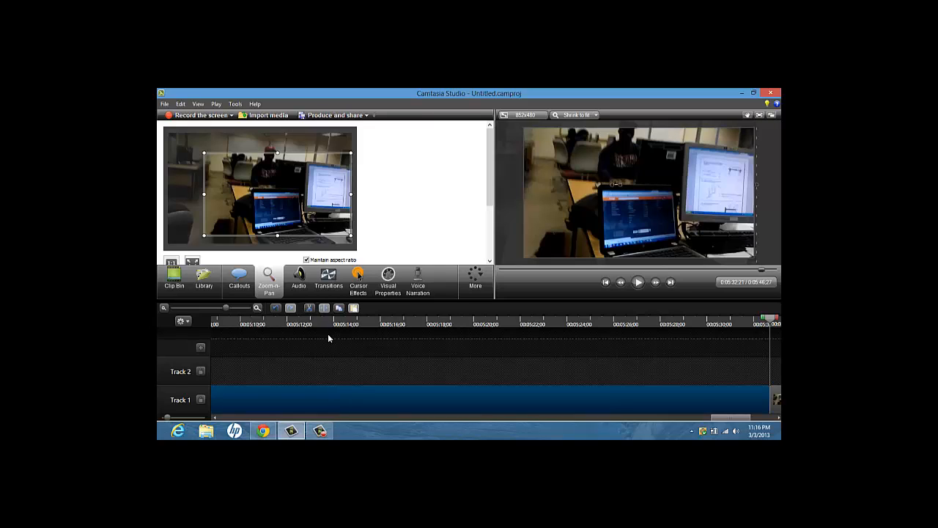
{"action": "left_click", "coordinate": [307, 309]}
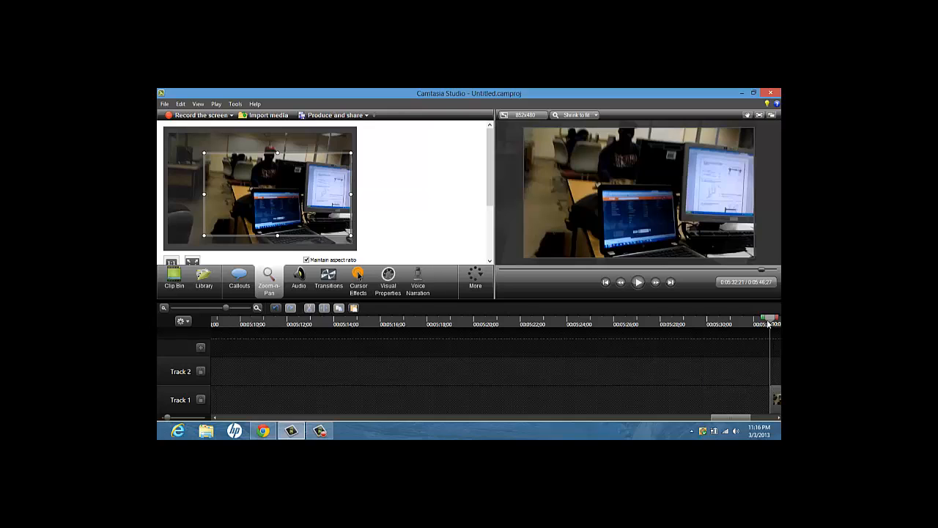
- Close the gap on Track 1 by moving the final clip part to start at 0:05:02;01
{"action": "left_click_drag", "start_coordinate": [767, 321], "coordinate": [173, 317]}
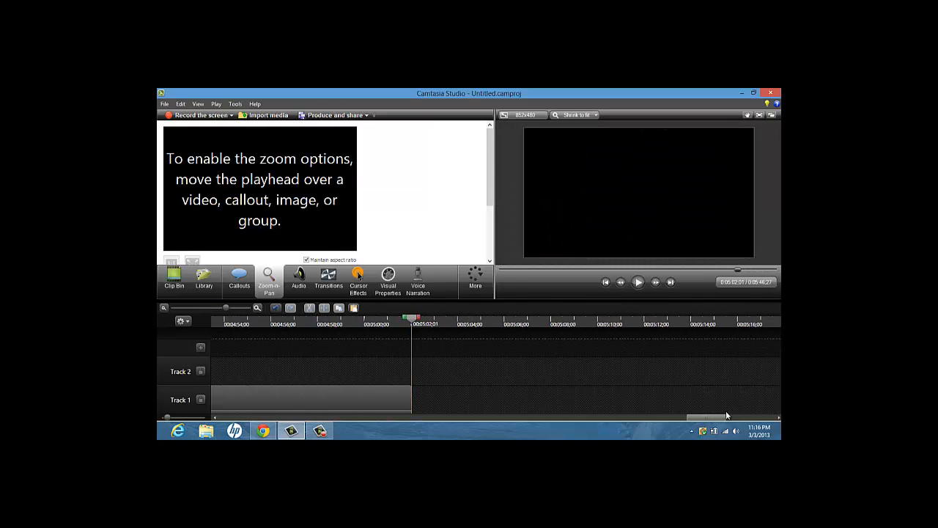
{"action": "left_click_drag", "start_coordinate": [720, 417], "coordinate": [779, 417]}
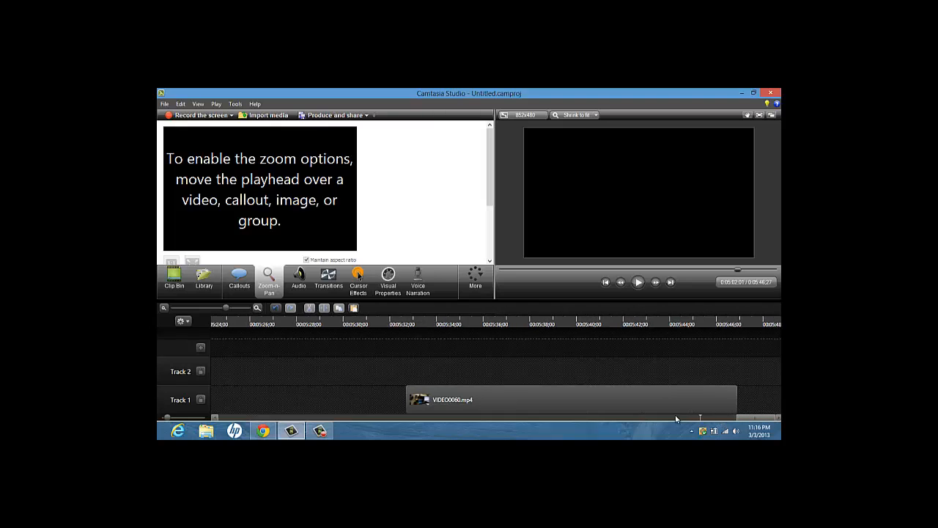
{"action": "left_click_drag", "start_coordinate": [673, 403], "coordinate": [225, 409]}
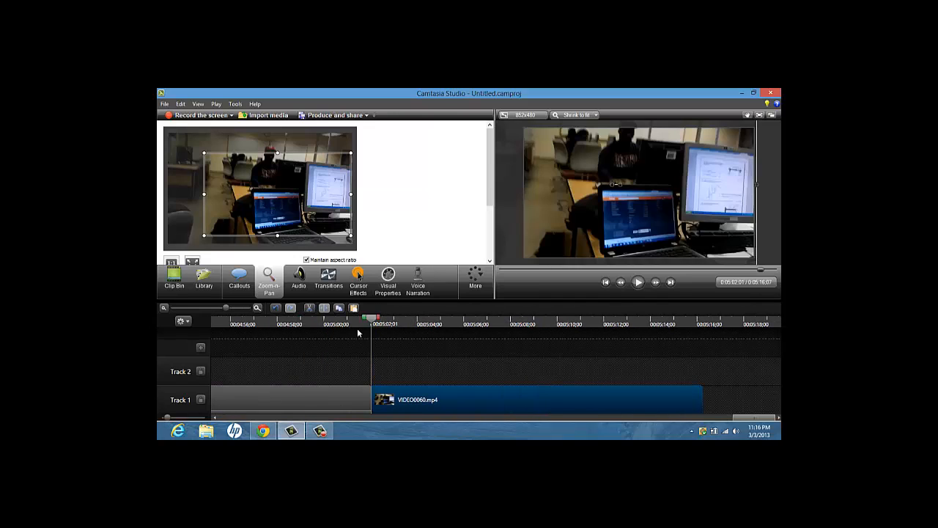
- Preview the joined clips by playing the timeline from 0:05:01;17 to its end
{"action": "left_click", "coordinate": [324, 394]}
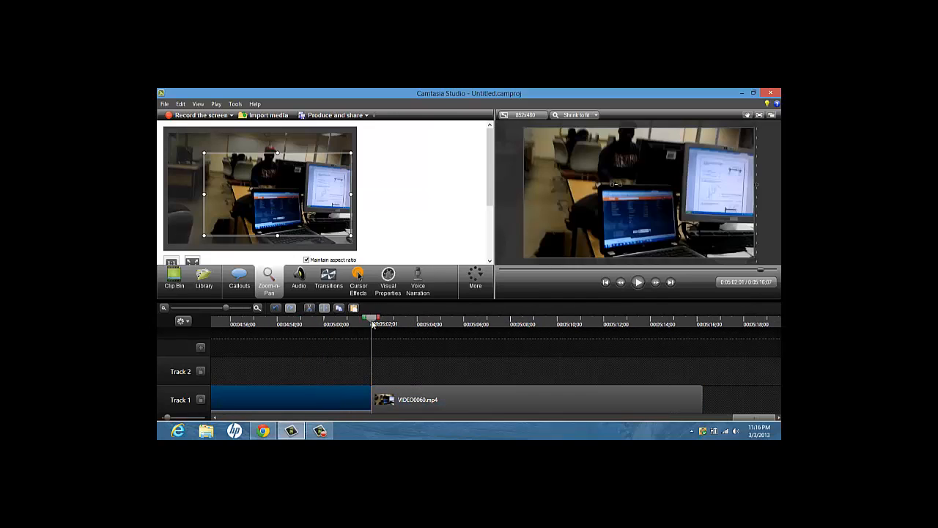
{"action": "left_click", "coordinate": [362, 324]}
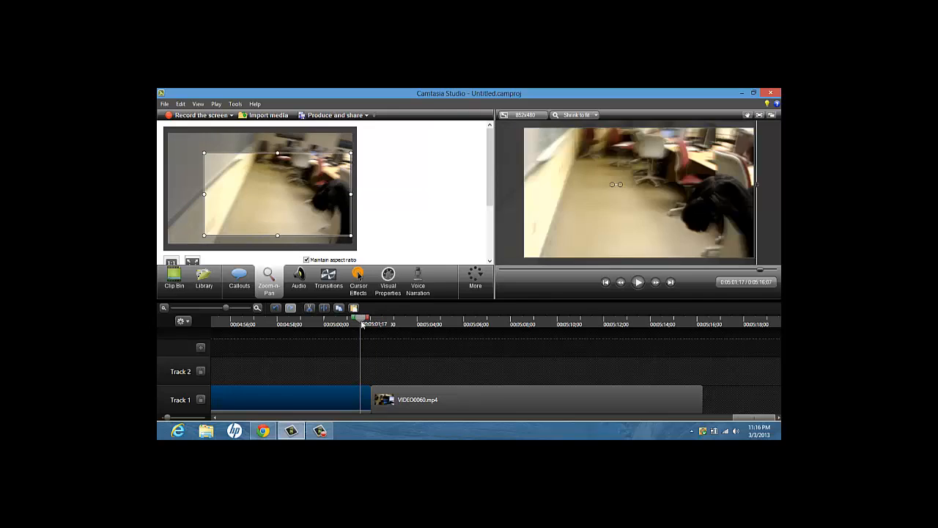
{"action": "left_click", "coordinate": [641, 283]}
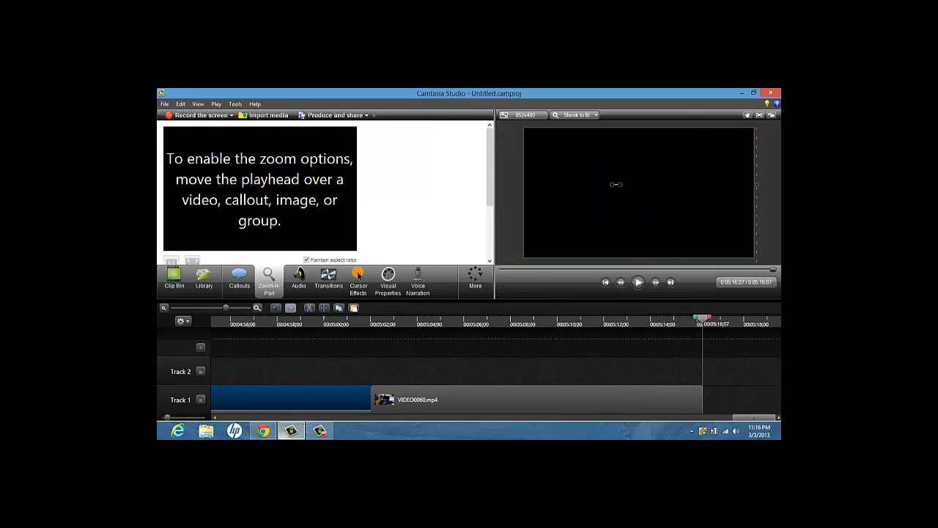
- Switch to the Camtasia Recorder window
{"action": "left_click", "coordinate": [319, 431]}
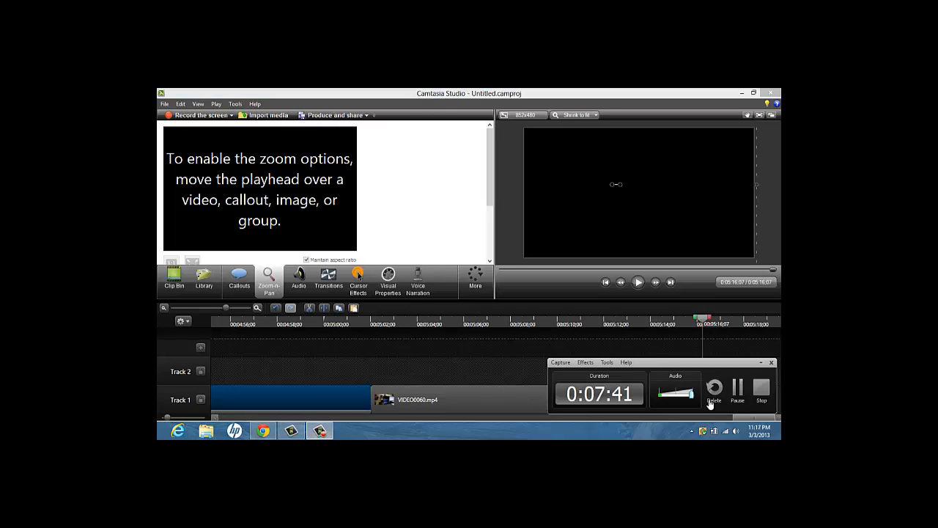